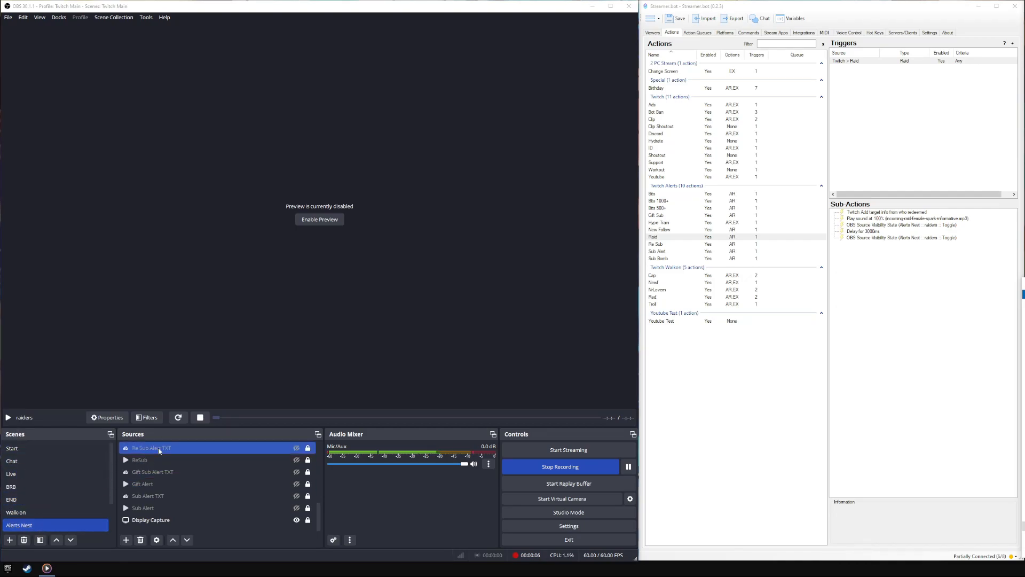
{"action": "left_click", "coordinate": [169, 495]}
{"action": "left_click", "coordinate": [179, 483]}
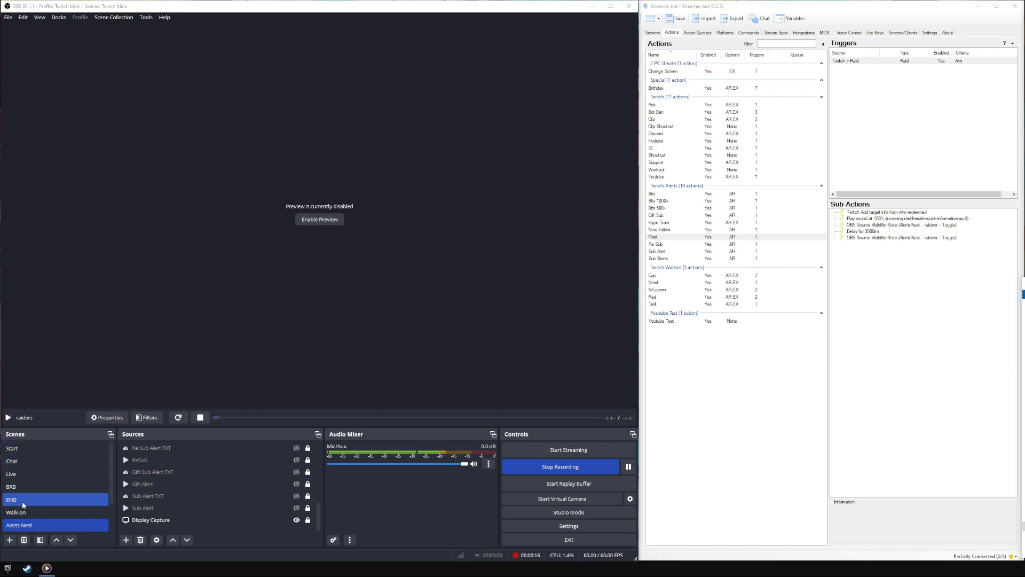
{"action": "left_click", "coordinate": [166, 483]}
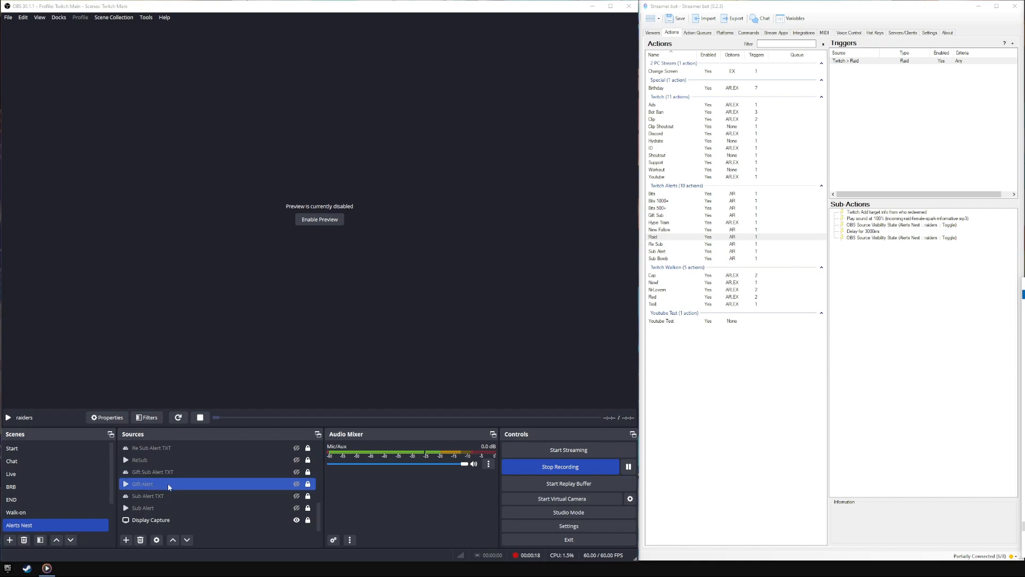
{"action": "left_click", "coordinate": [224, 484]}
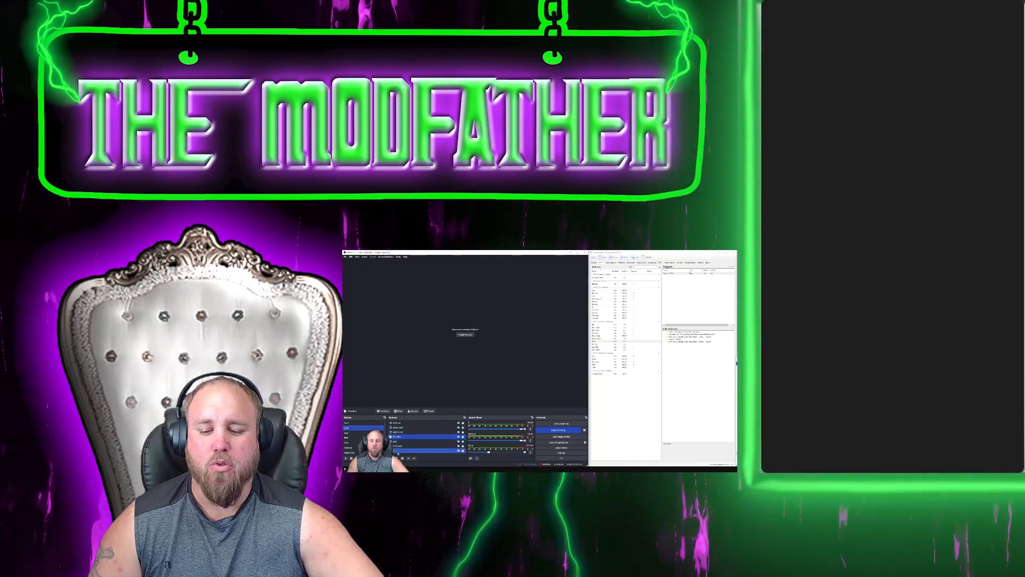
{"action": "right_click", "coordinate": [399, 454]}
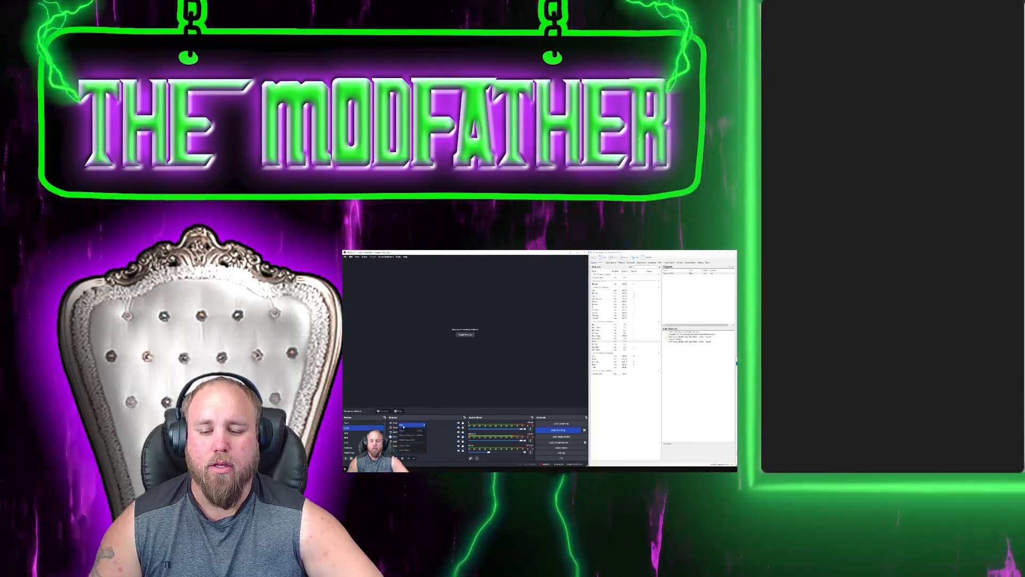
{"action": "mouse_move", "coordinate": [404, 426]}
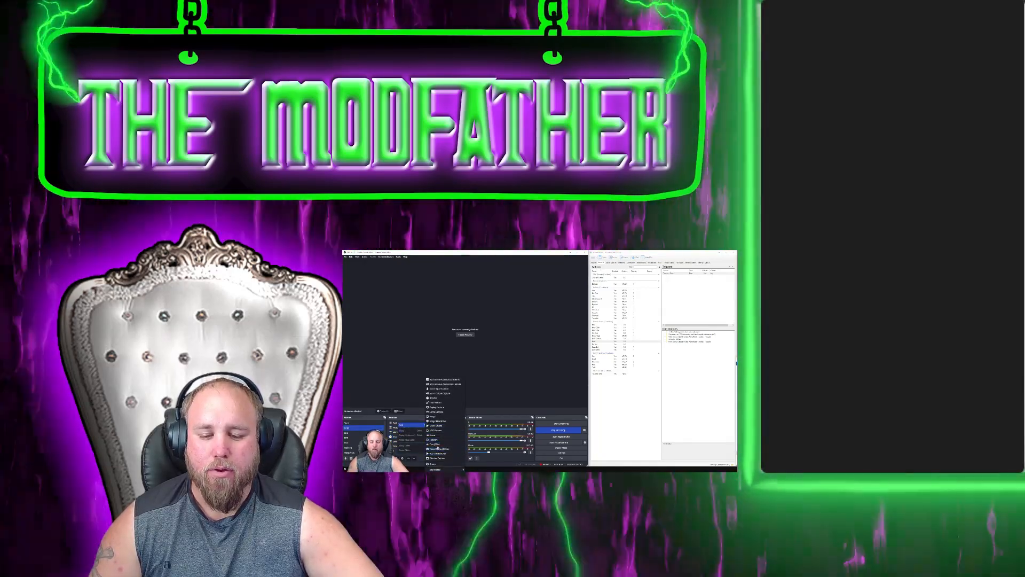
{"action": "left_click", "coordinate": [407, 399]}
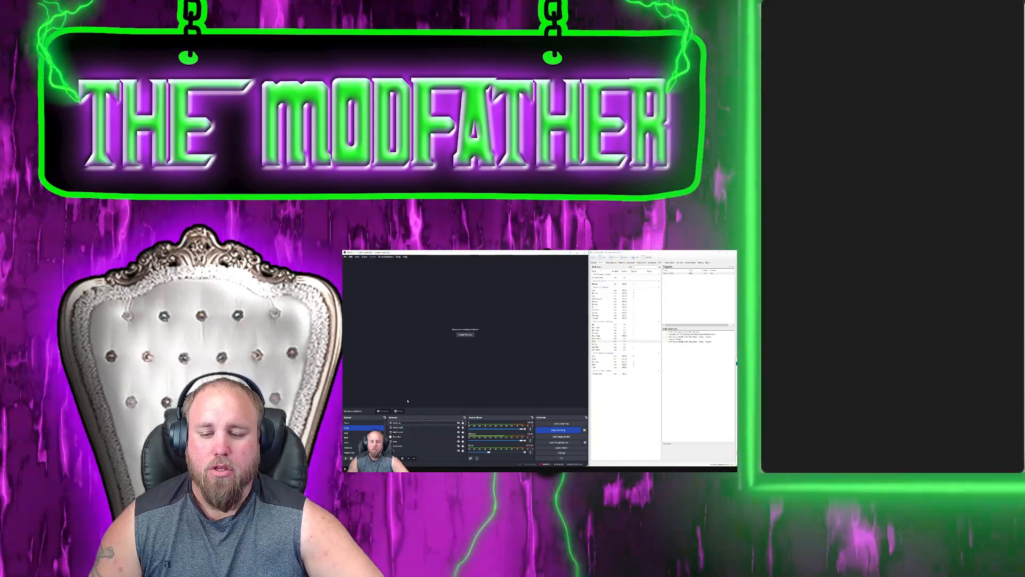
{"action": "left_click", "coordinate": [391, 457]}
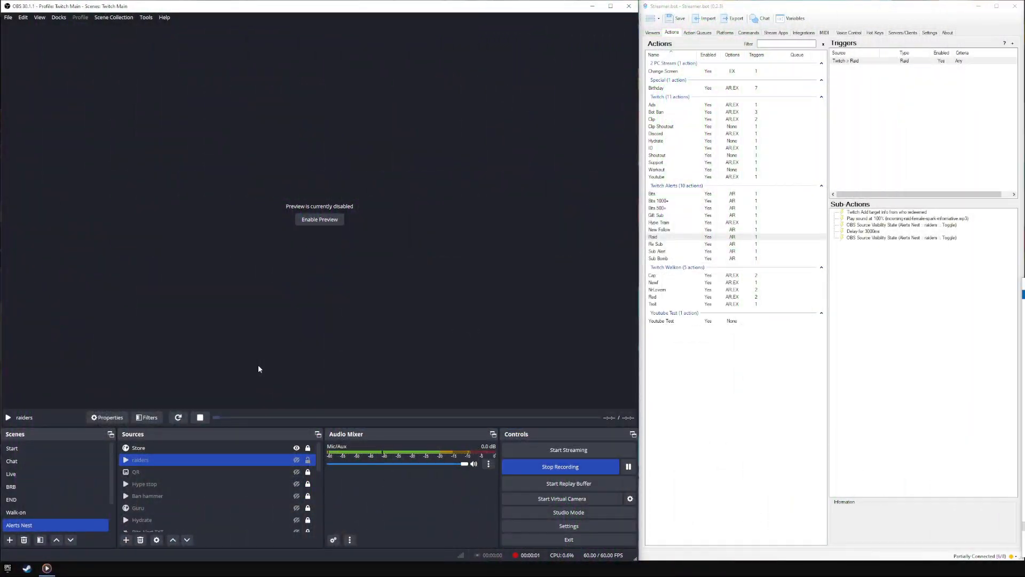
{"action": "left_click", "coordinate": [155, 471], "text": "ctrl"}
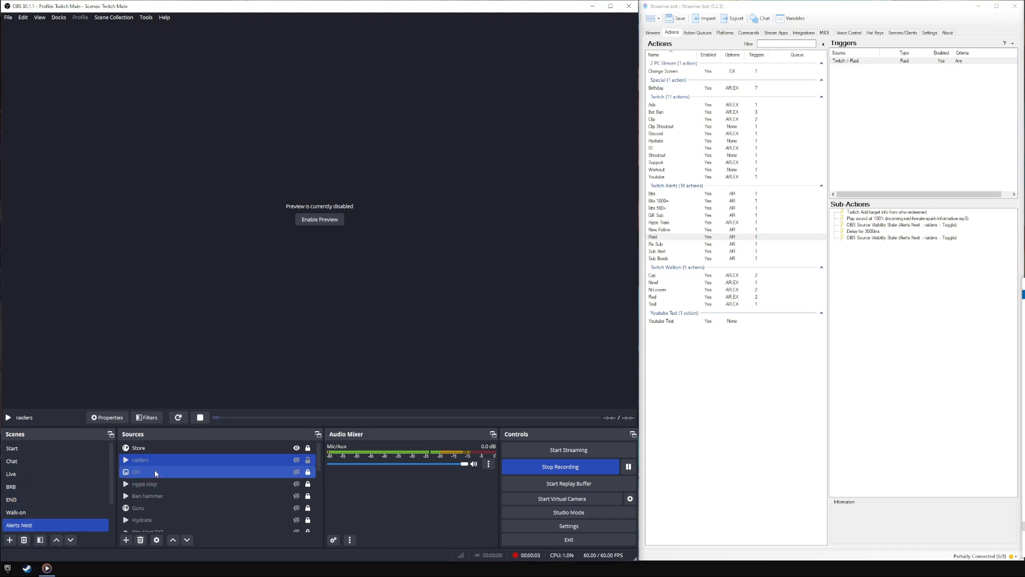
{"action": "left_click", "coordinate": [158, 462]}
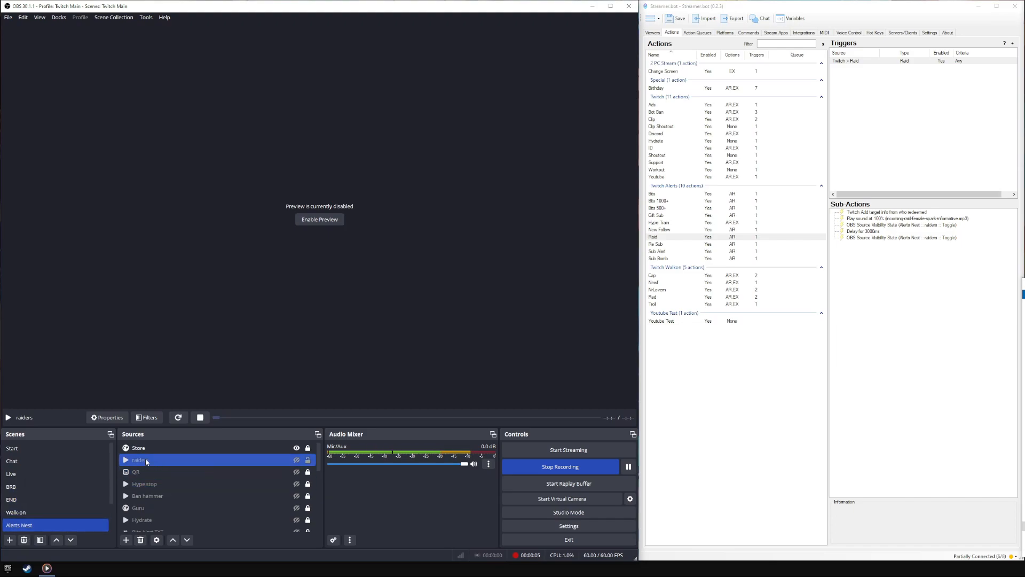
{"action": "left_click", "coordinate": [126, 539]}
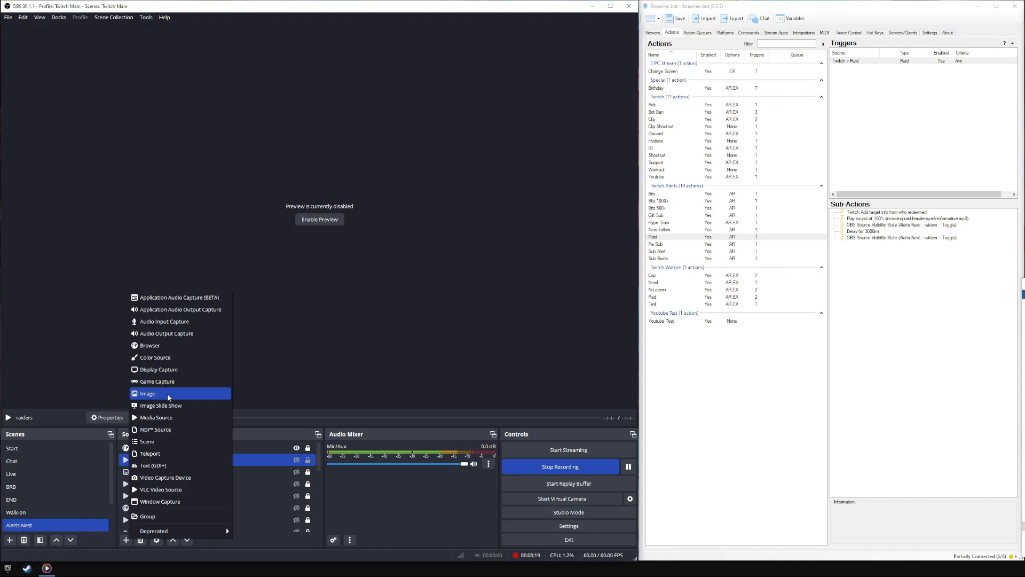
{"action": "left_click", "coordinate": [271, 350]}
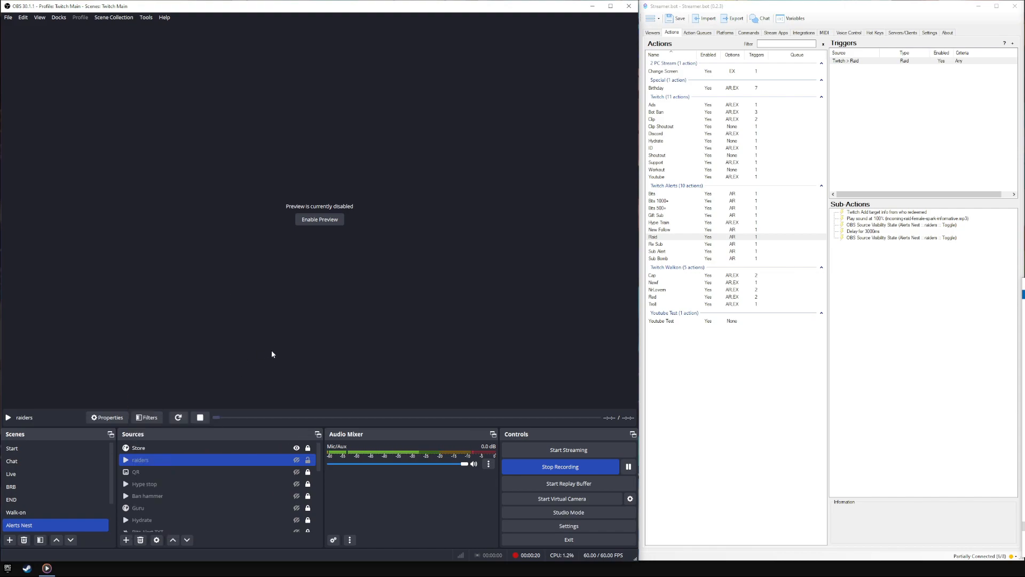
Review the playback properties of the raiders media source, and test the source by showing and hiding it.
{"action": "double_click", "coordinate": [148, 460]}
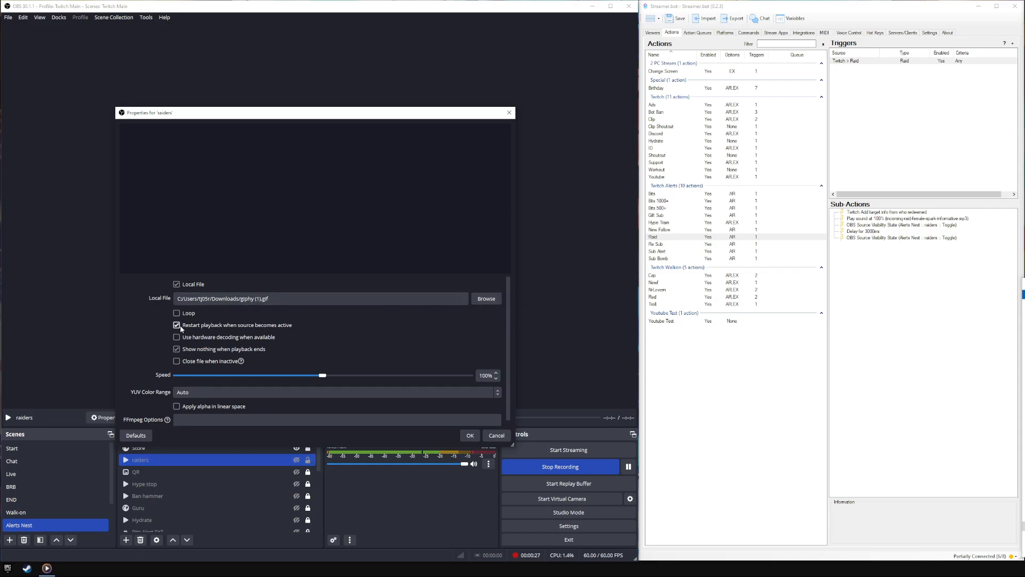
{"action": "left_click", "coordinate": [469, 435]}
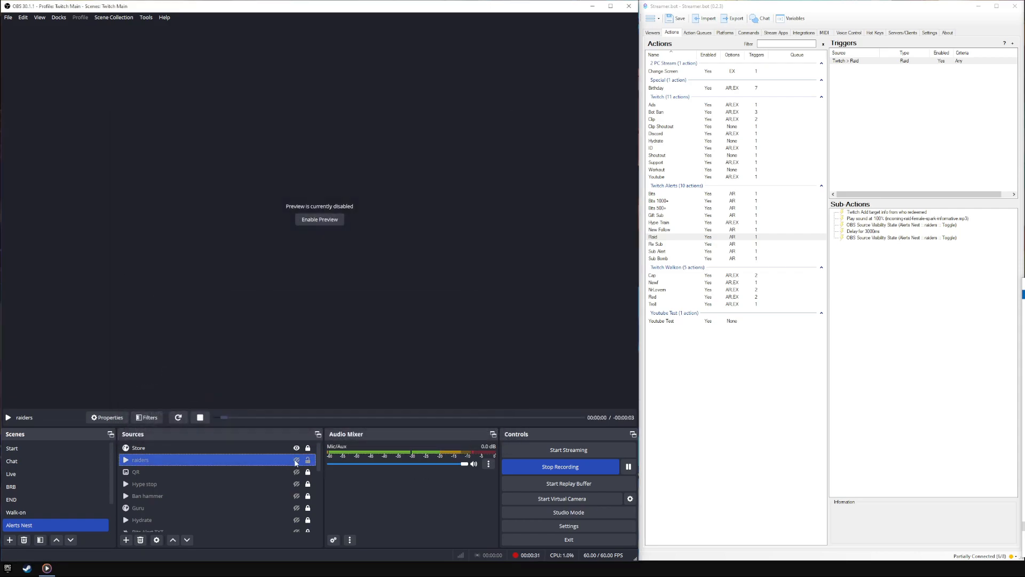
{"action": "left_click", "coordinate": [296, 460]}
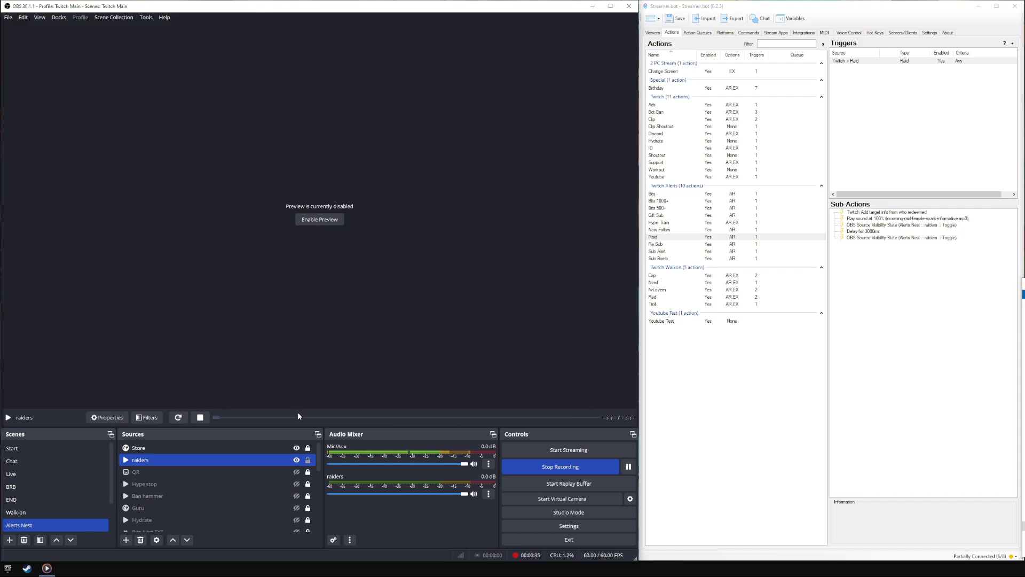
{"action": "left_click", "coordinate": [297, 460]}
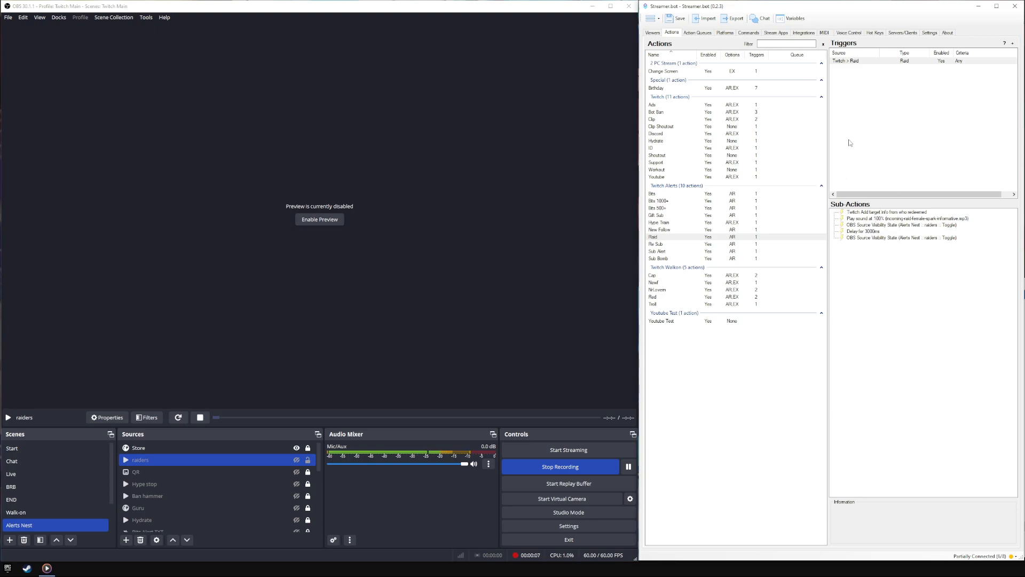
{"action": "left_click", "coordinate": [705, 19]}
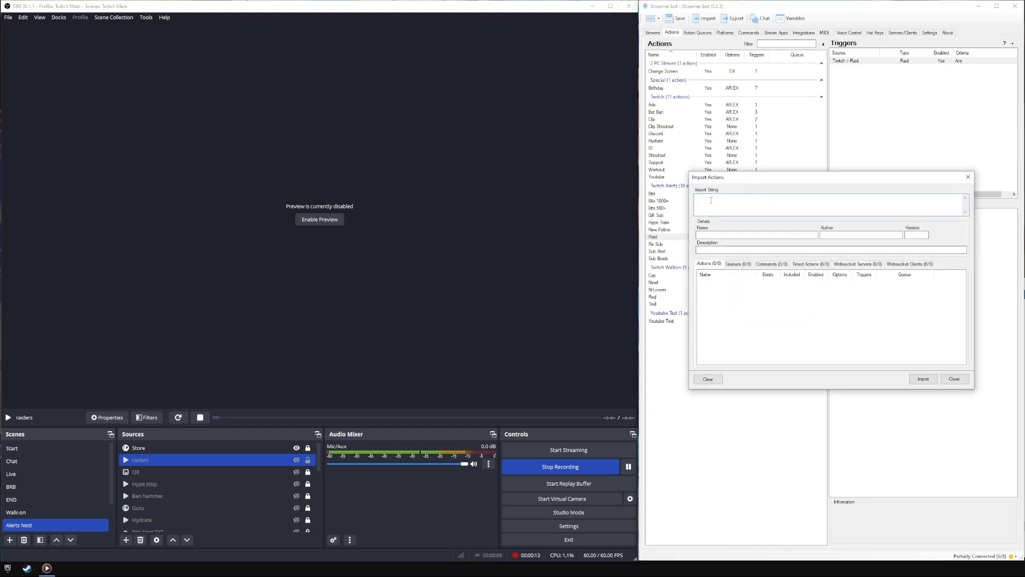
{"action": "left_click", "coordinate": [954, 379]}
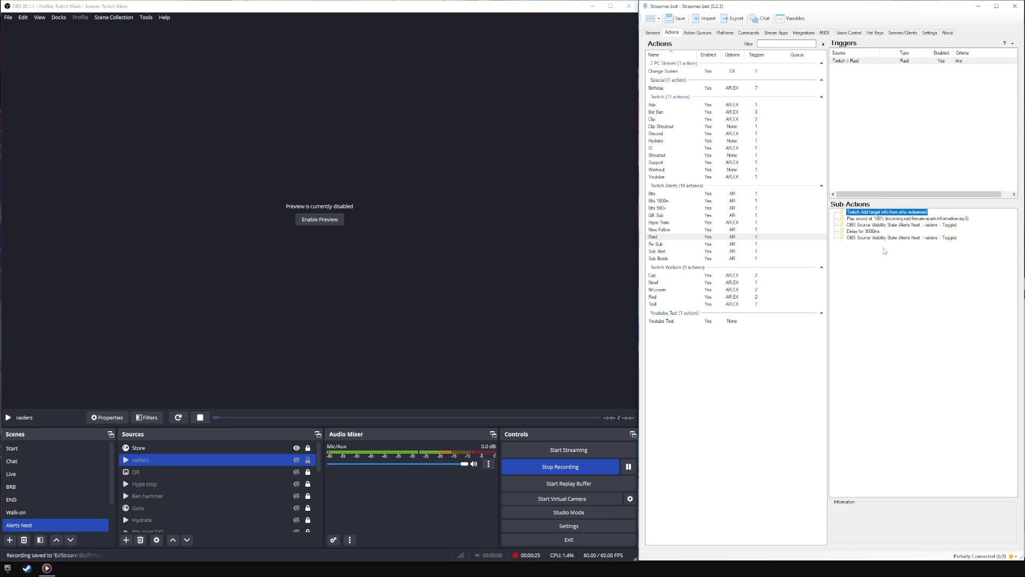
{"action": "left_click", "coordinate": [802, 336]}
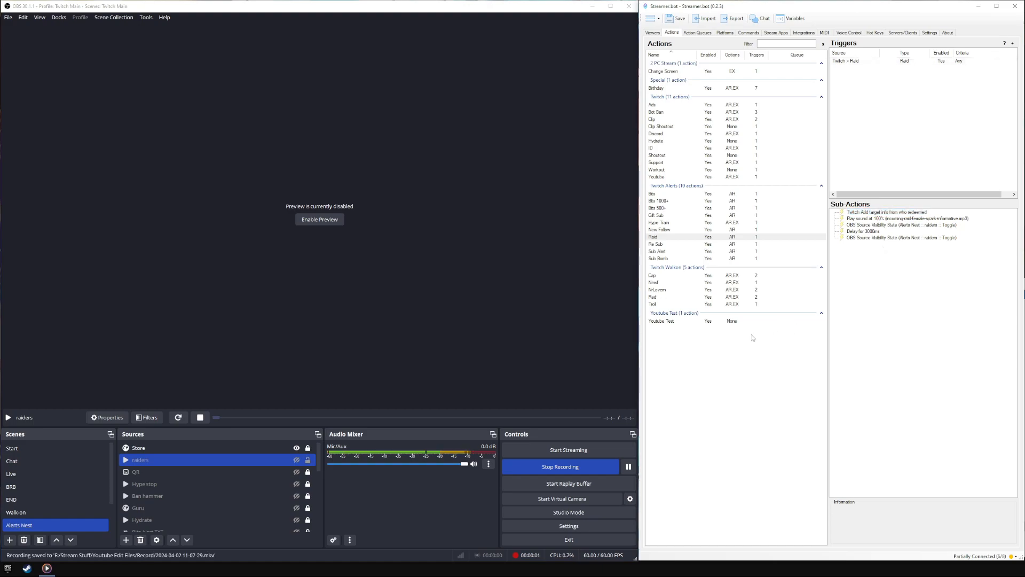
{"action": "right_click", "coordinate": [684, 365]}
{"action": "left_click", "coordinate": [698, 360]}
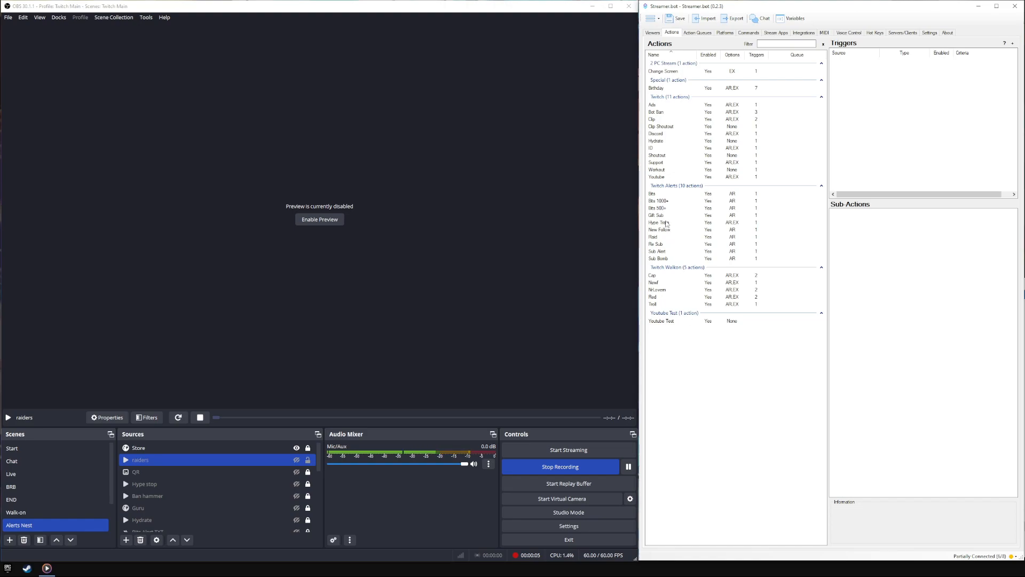
In Streamer.bot, review the edit settings of the Raid action in the Twitch Alerts group and accept them.
{"action": "right_click", "coordinate": [658, 236]}
{"action": "left_click", "coordinate": [719, 260]}
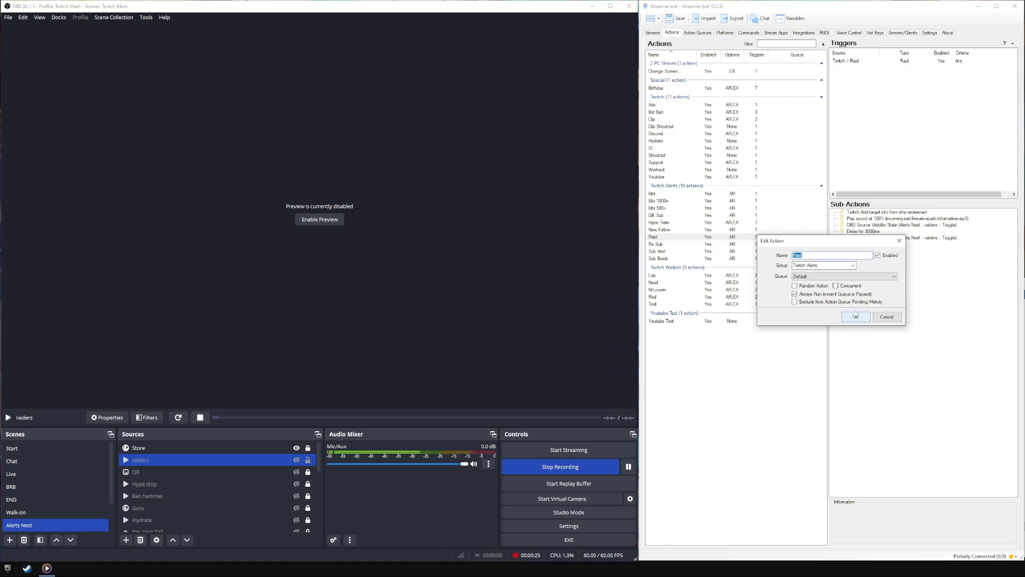
{"action": "left_click", "coordinate": [855, 317]}
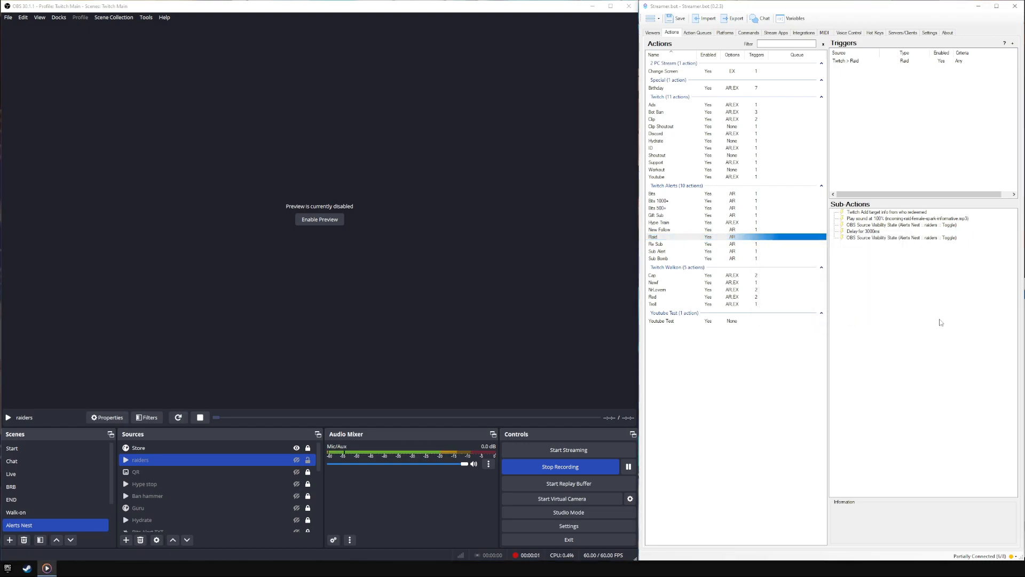
Try to add a Twitch Raid trigger to the Raid action.
{"action": "right_click", "coordinate": [847, 79]}
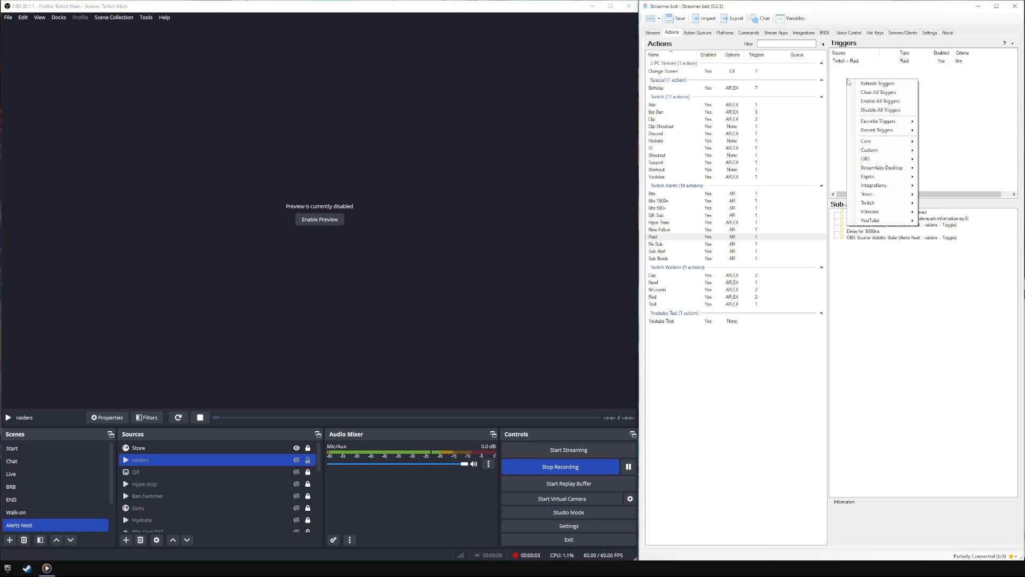
{"action": "mouse_move", "coordinate": [891, 204]}
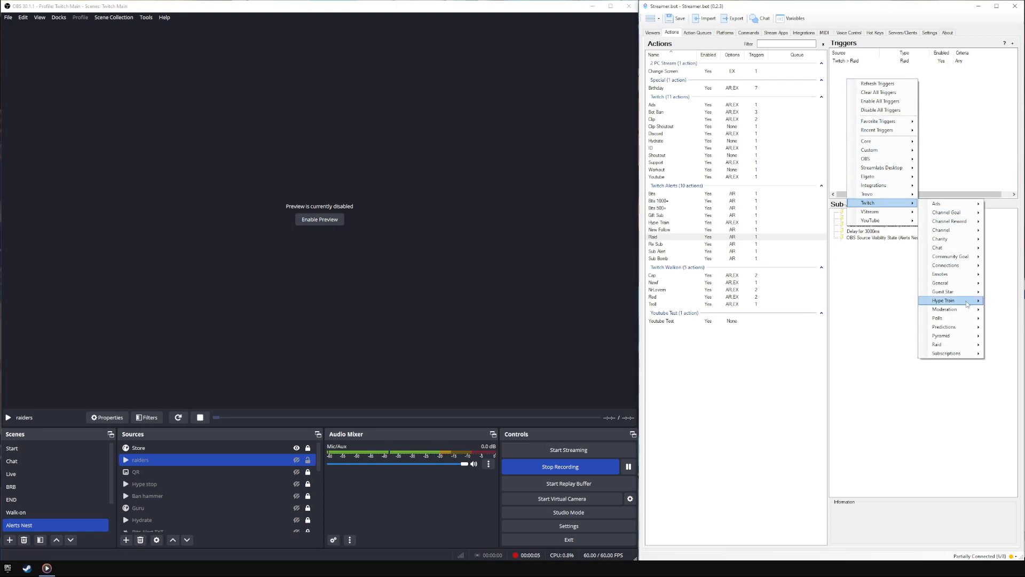
{"action": "mouse_move", "coordinate": [957, 346]}
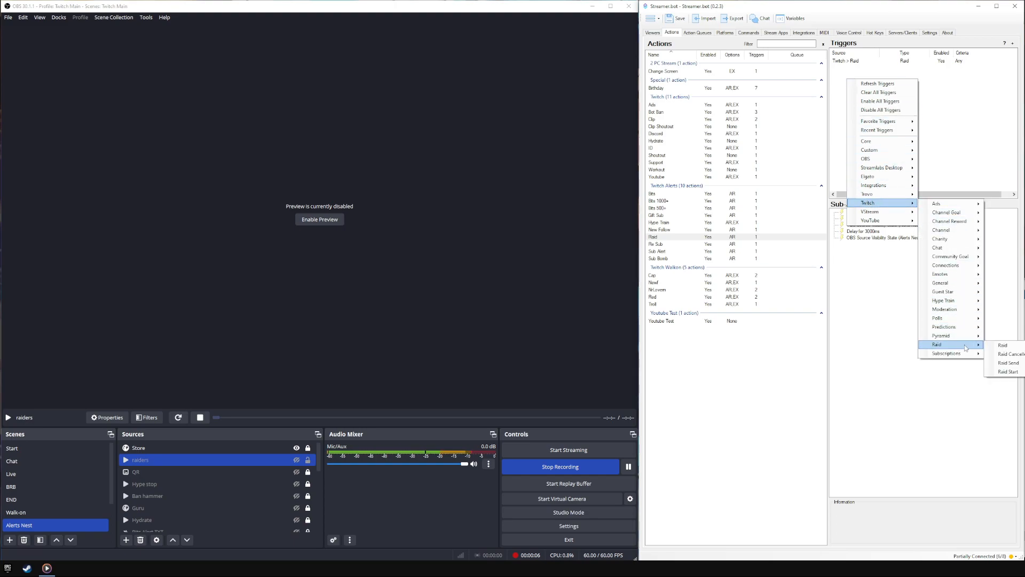
{"action": "left_click", "coordinate": [1002, 346]}
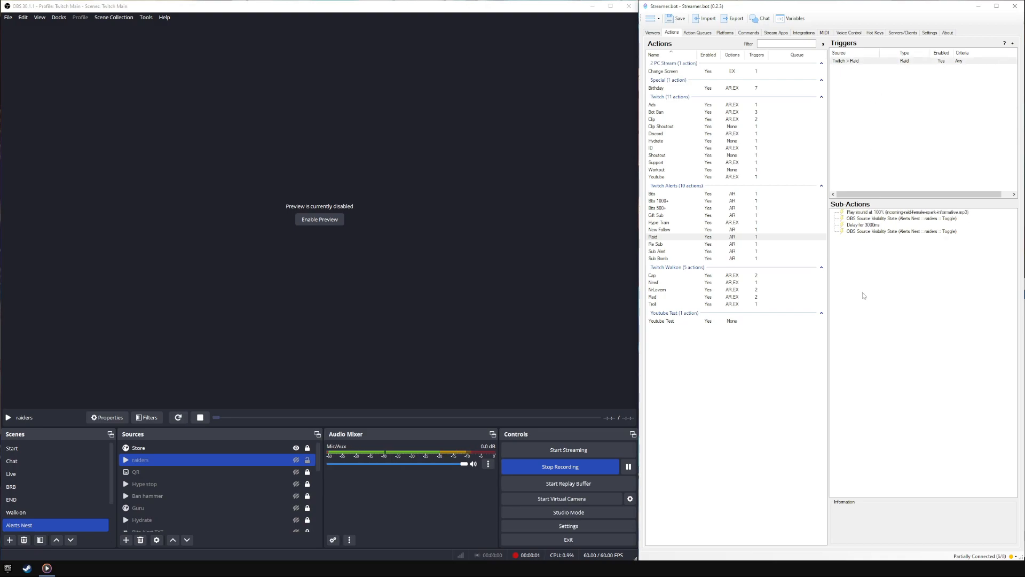
Look up the Core sound sub-actions, and review the settings of the Raid action's existing Play Sound sub-action.
{"action": "right_click", "coordinate": [865, 264]}
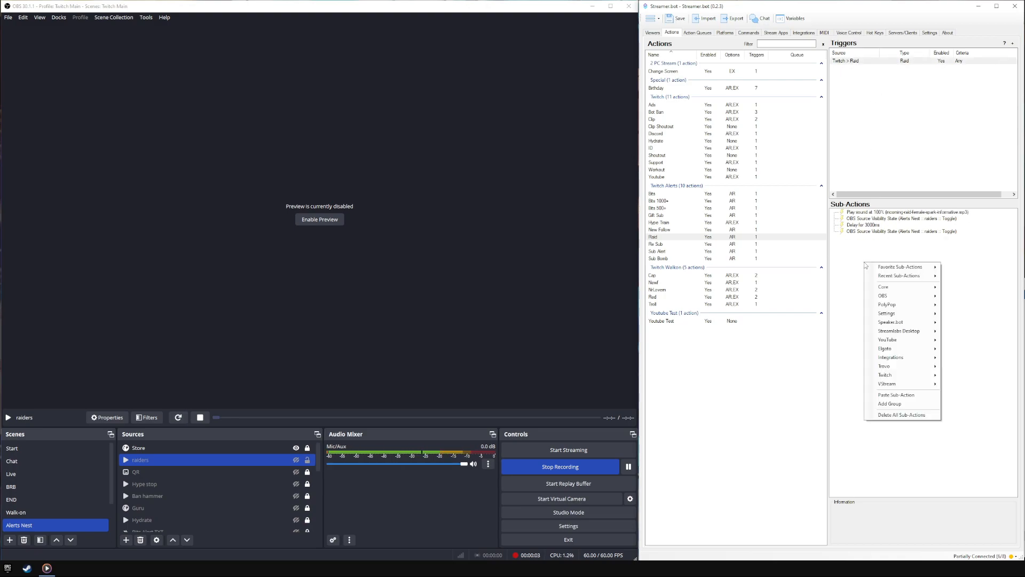
{"action": "mouse_move", "coordinate": [895, 287]}
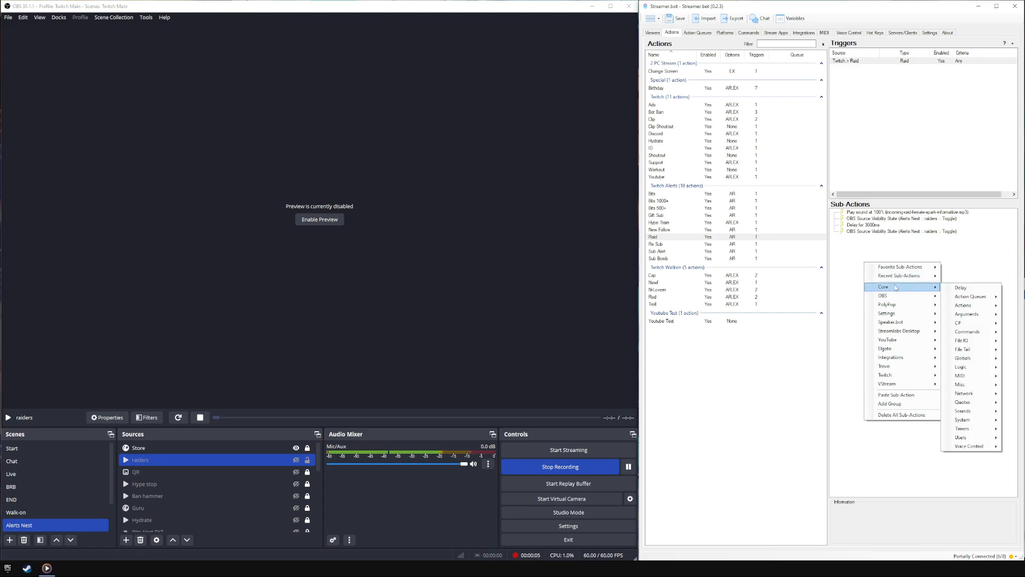
{"action": "mouse_move", "coordinate": [968, 413]}
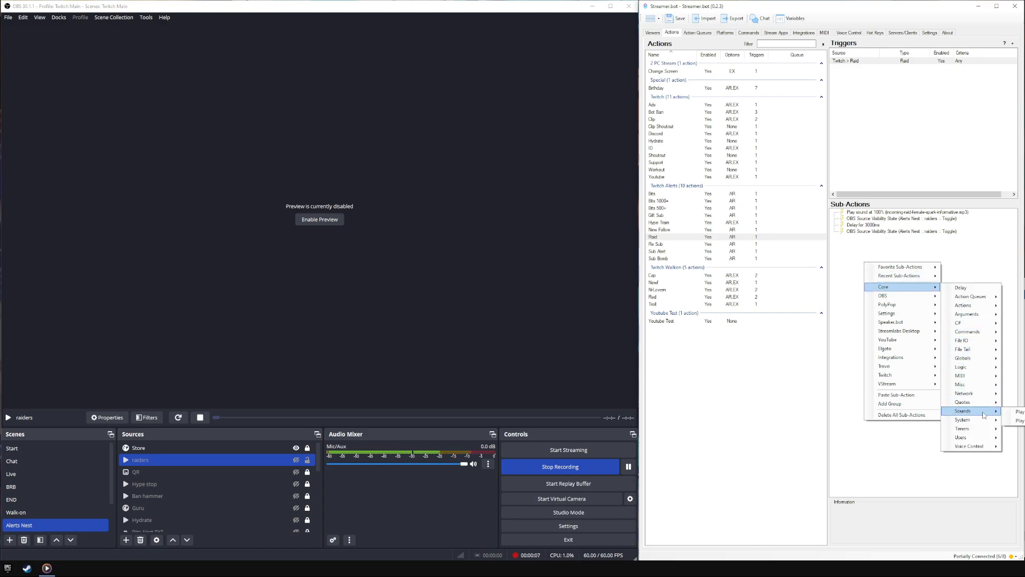
{"action": "left_click", "coordinate": [856, 234]}
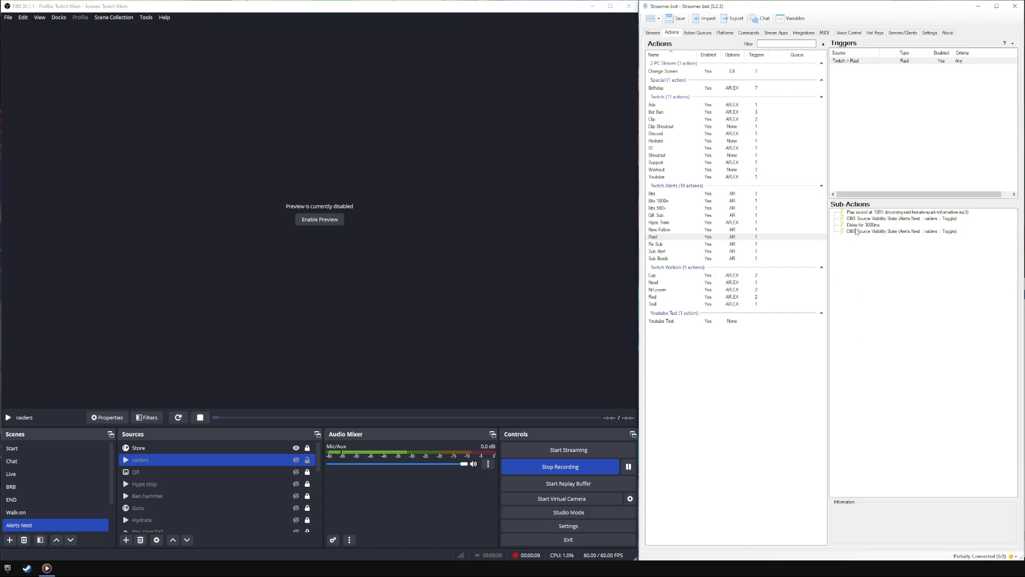
{"action": "double_click", "coordinate": [881, 212]}
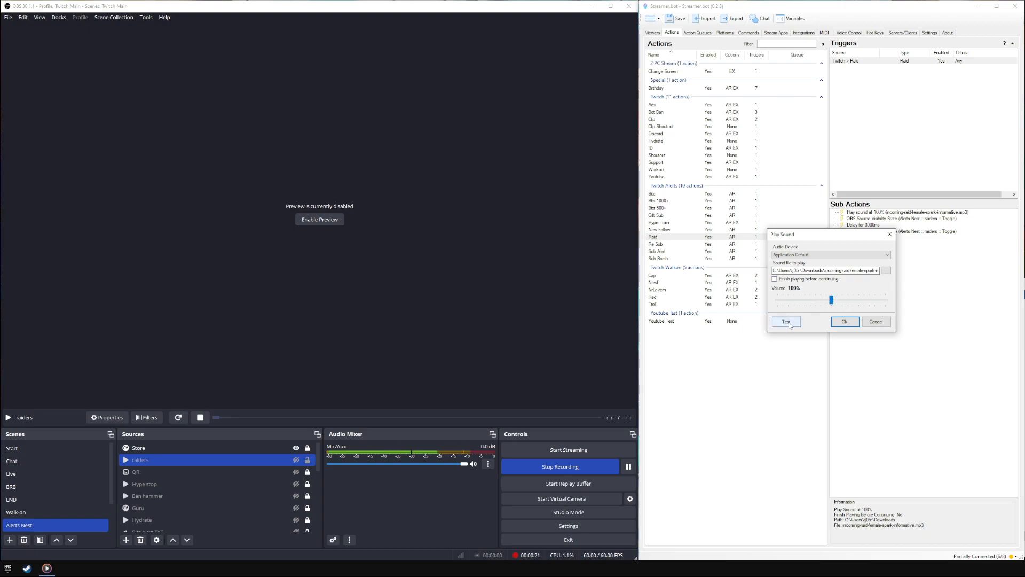
{"action": "left_click", "coordinate": [844, 322]}
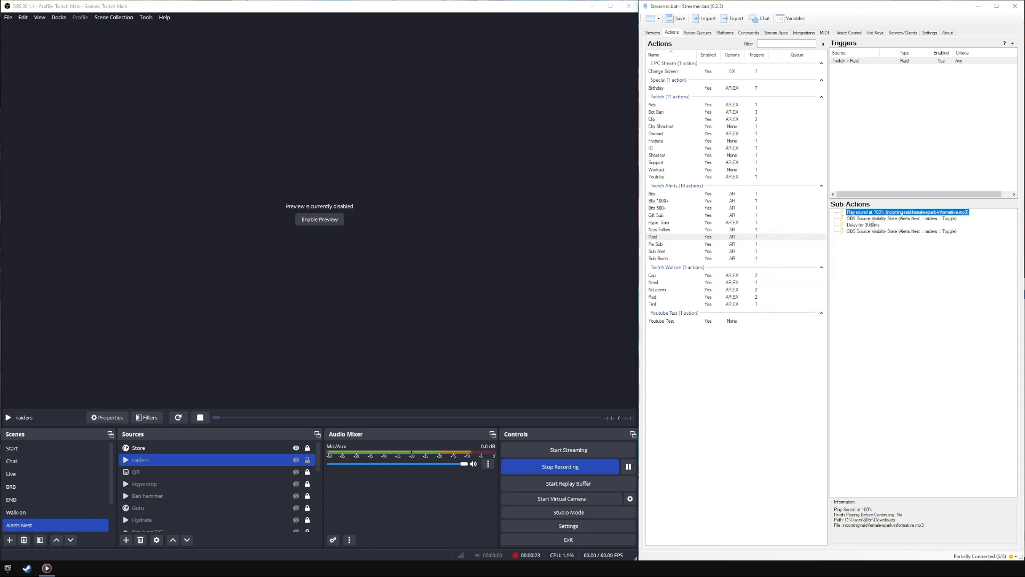
Look up the OBS Sources sub-actions, and review the settings of the Raid action's first raiders source visibility sub-action.
{"action": "right_click", "coordinate": [863, 250]}
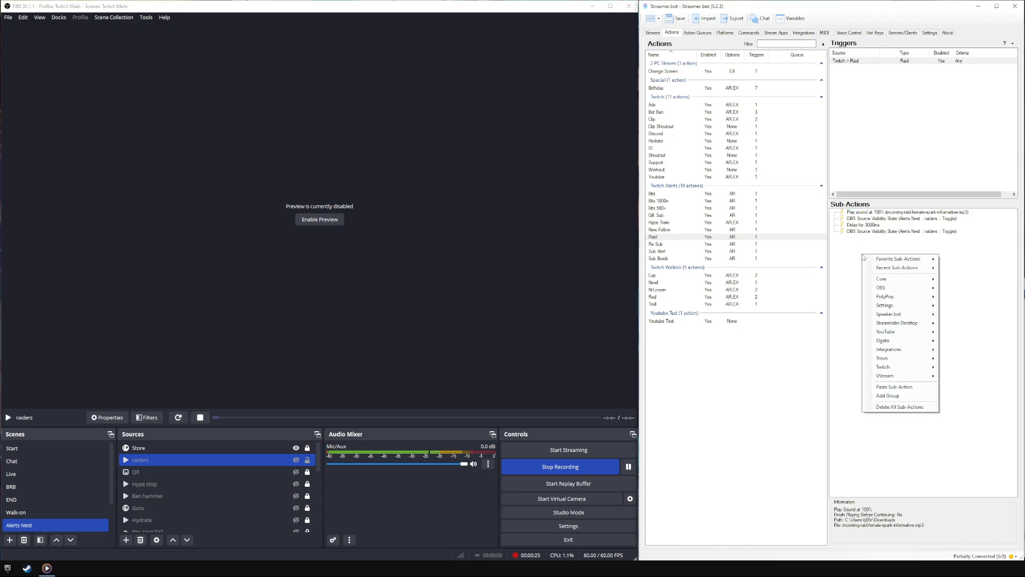
{"action": "mouse_move", "coordinate": [885, 287]}
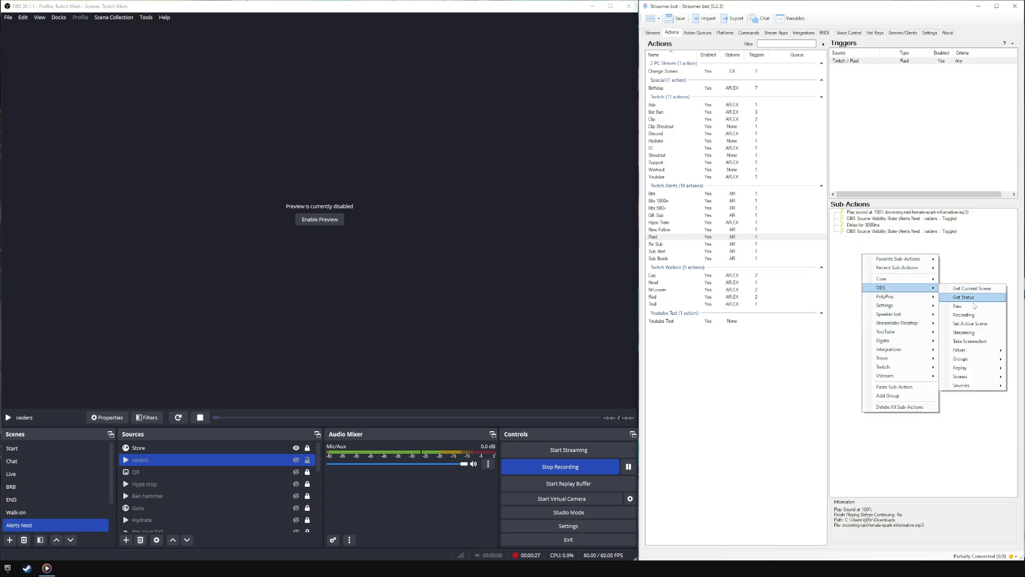
{"action": "mouse_move", "coordinate": [980, 387]}
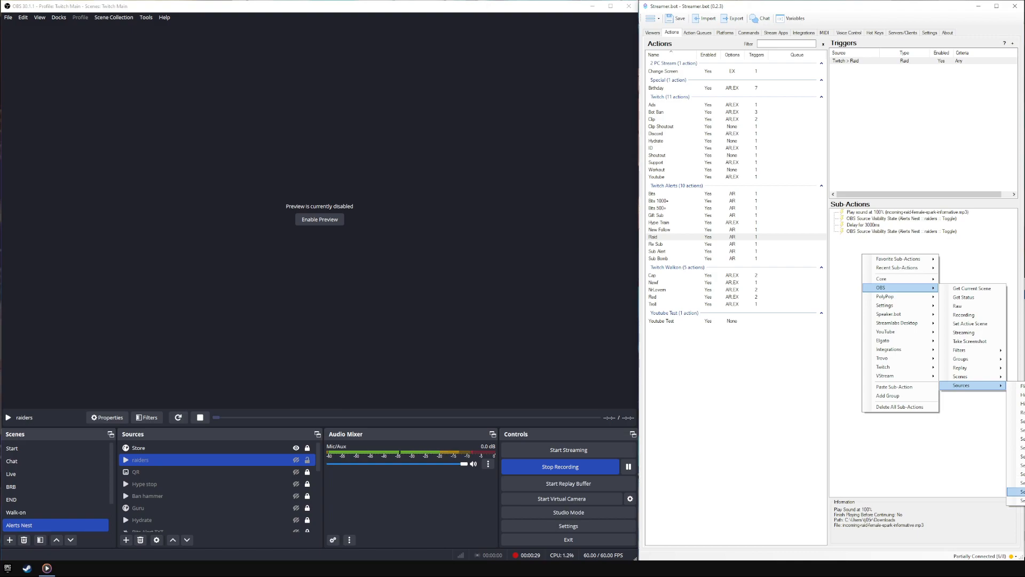
{"action": "left_click", "coordinate": [850, 269]}
{"action": "left_click", "coordinate": [861, 219]}
{"action": "double_click", "coordinate": [861, 220]}
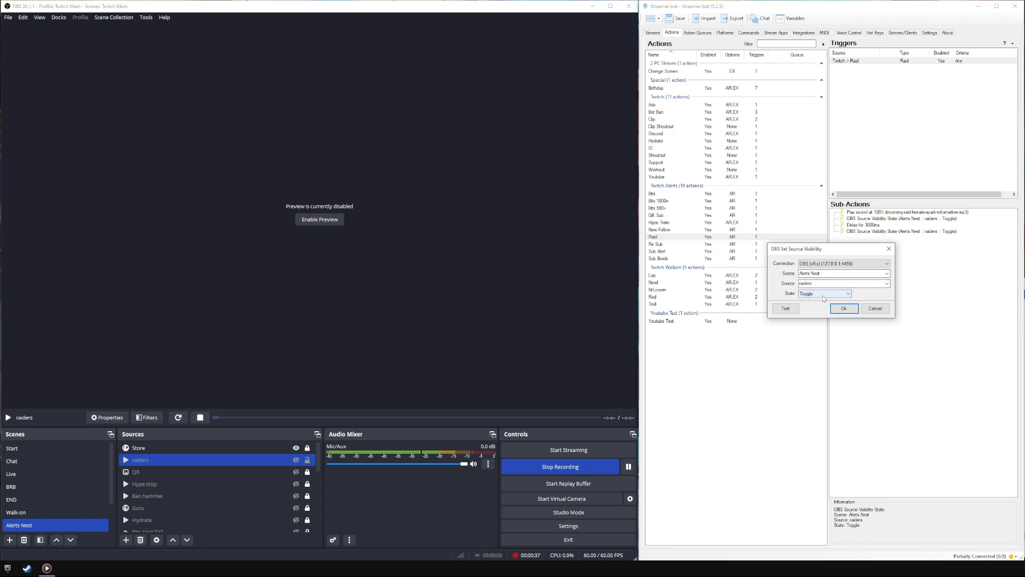
{"action": "left_click", "coordinate": [842, 313]}
Look up the Delay sub-action among the Core sub-actions for the Raid action.
{"action": "right_click", "coordinate": [862, 265]}
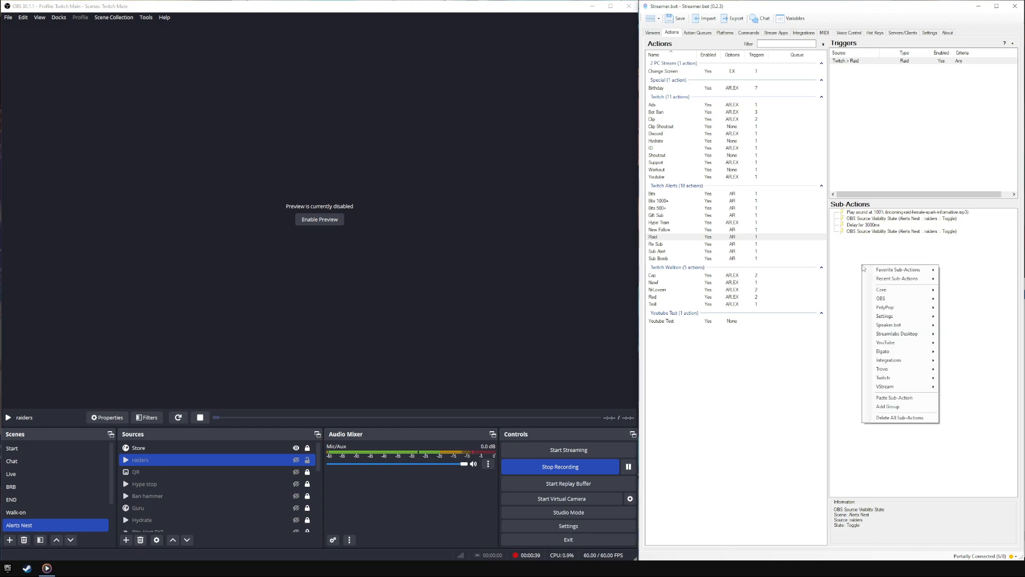
{"action": "mouse_move", "coordinate": [876, 293]}
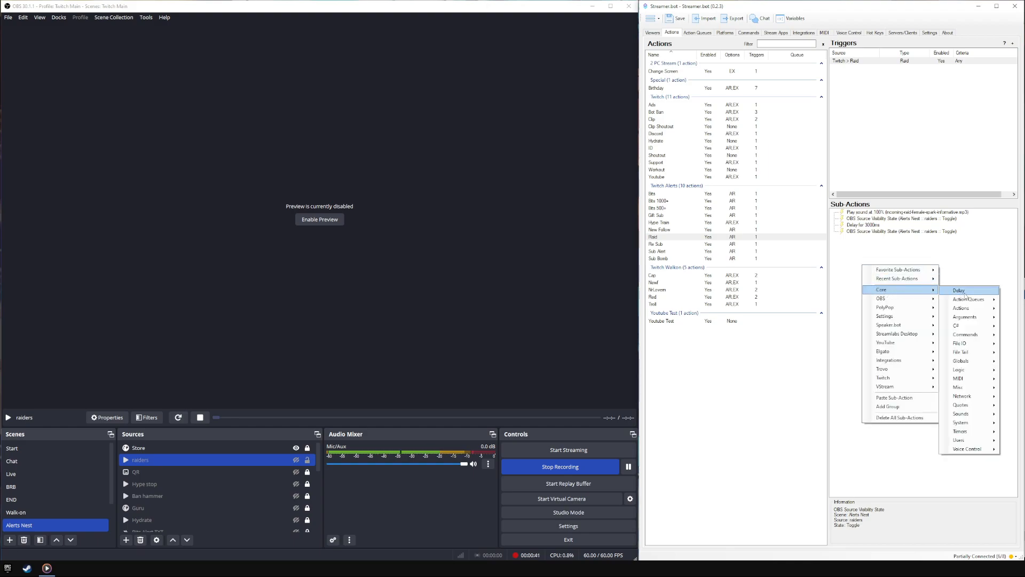
{"action": "left_click", "coordinate": [960, 291]}
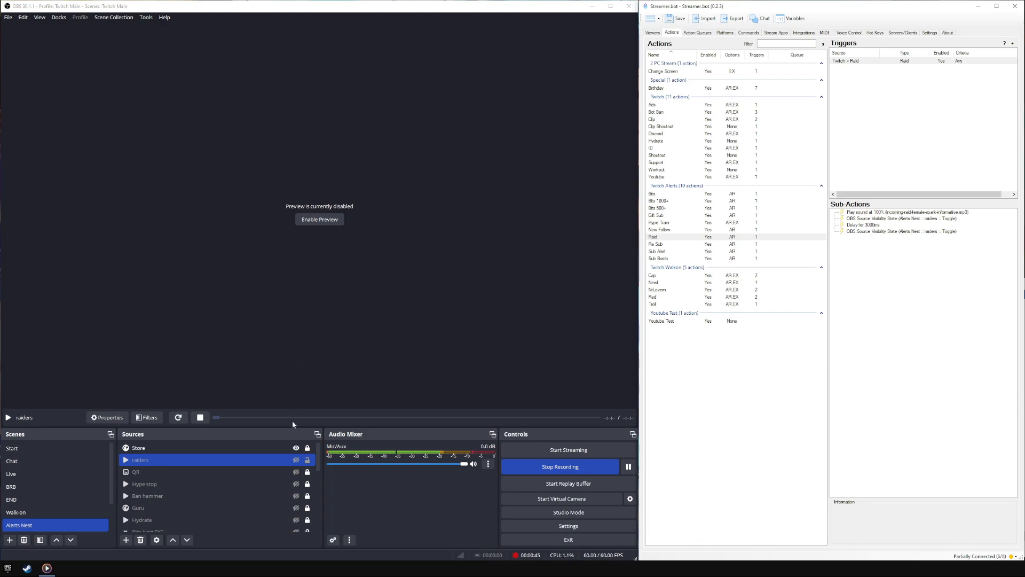
In OBS, show the raiders source to check its clip's playback length, and hide it again.
{"action": "left_click", "coordinate": [296, 459]}
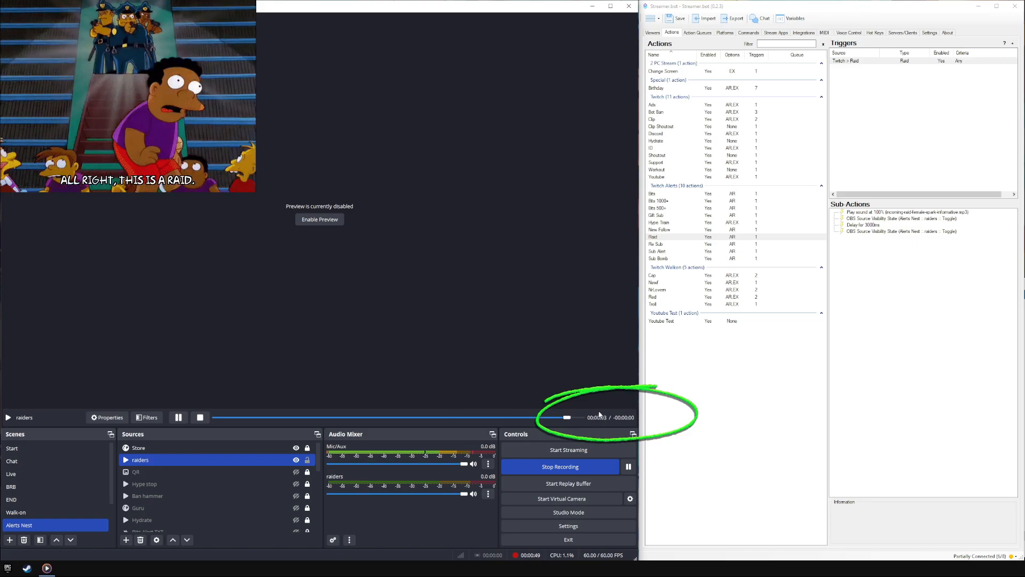
{"action": "left_click", "coordinate": [296, 460]}
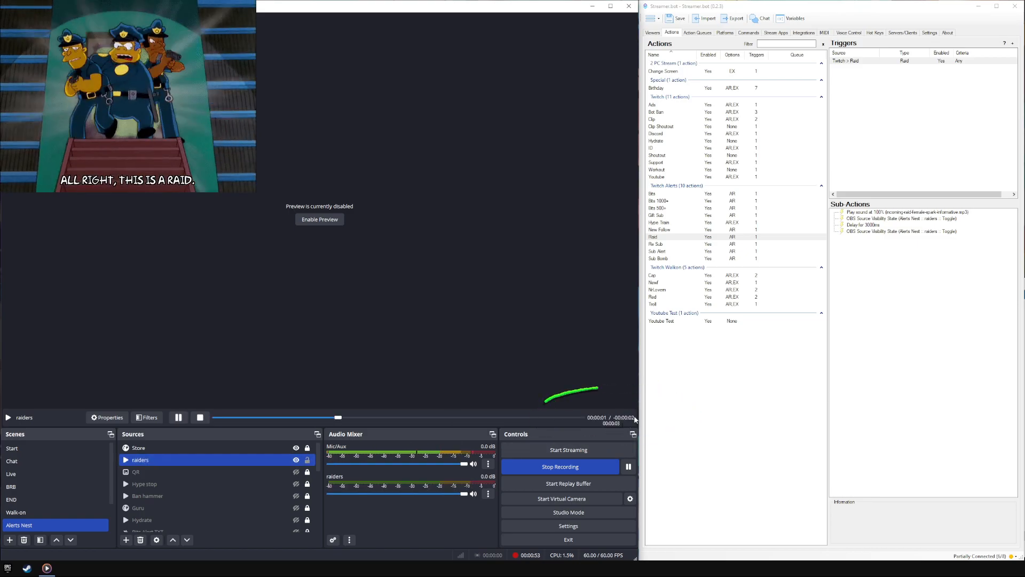
{"action": "left_click", "coordinate": [296, 460]}
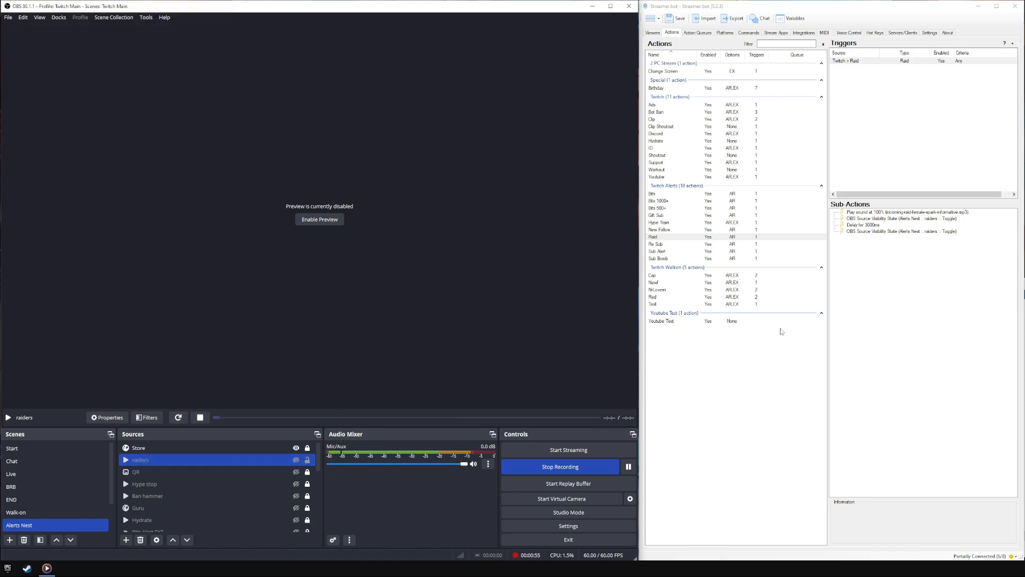
In Streamer.bot, look up the copy and paste options for sub-actions, and review the settings of the raiders visibility sub-action after the delay.
{"action": "right_click", "coordinate": [877, 219]}
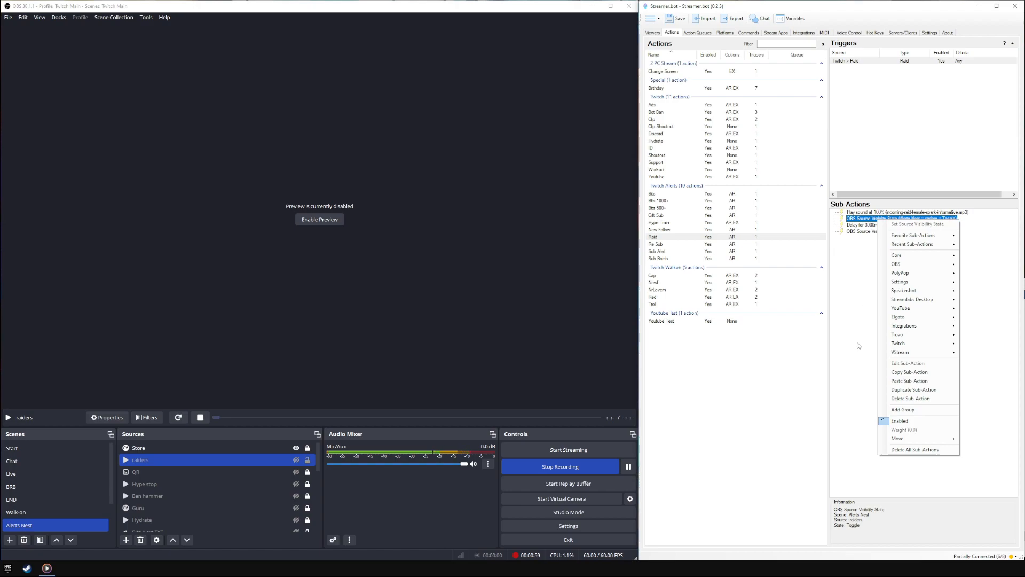
{"action": "left_click", "coordinate": [849, 279]}
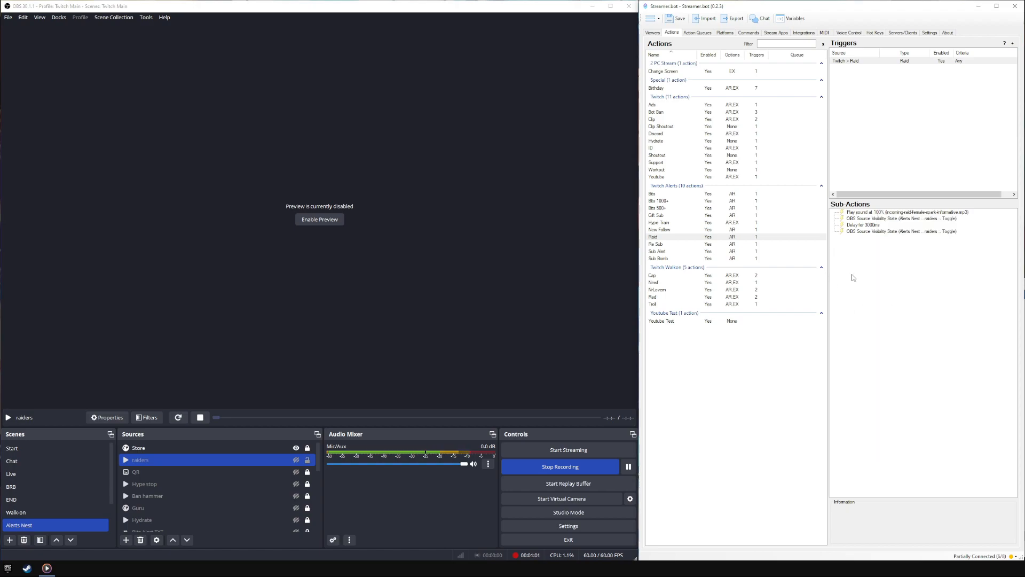
{"action": "right_click", "coordinate": [869, 258]}
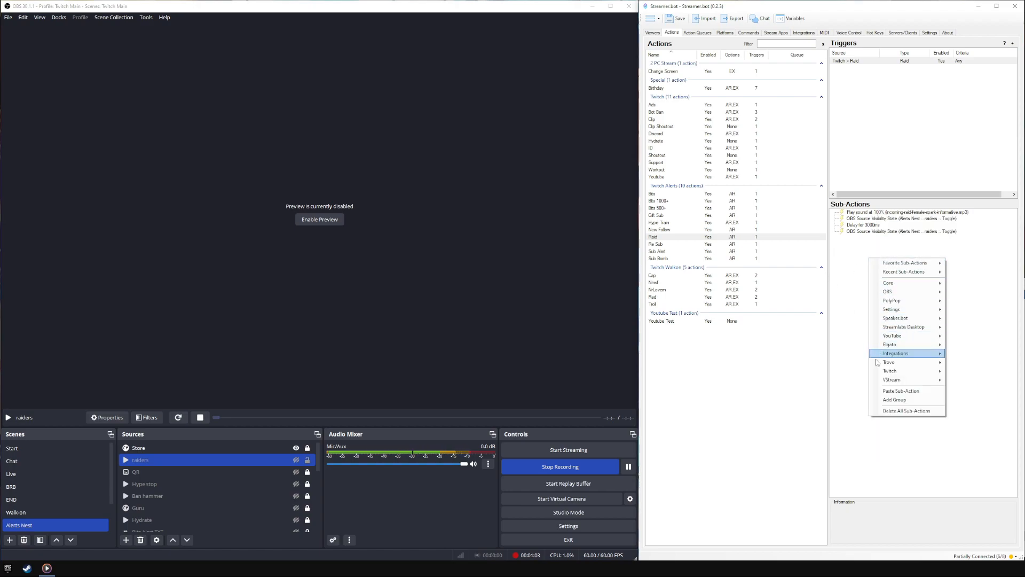
{"action": "left_click", "coordinate": [851, 319]}
{"action": "double_click", "coordinate": [883, 233]}
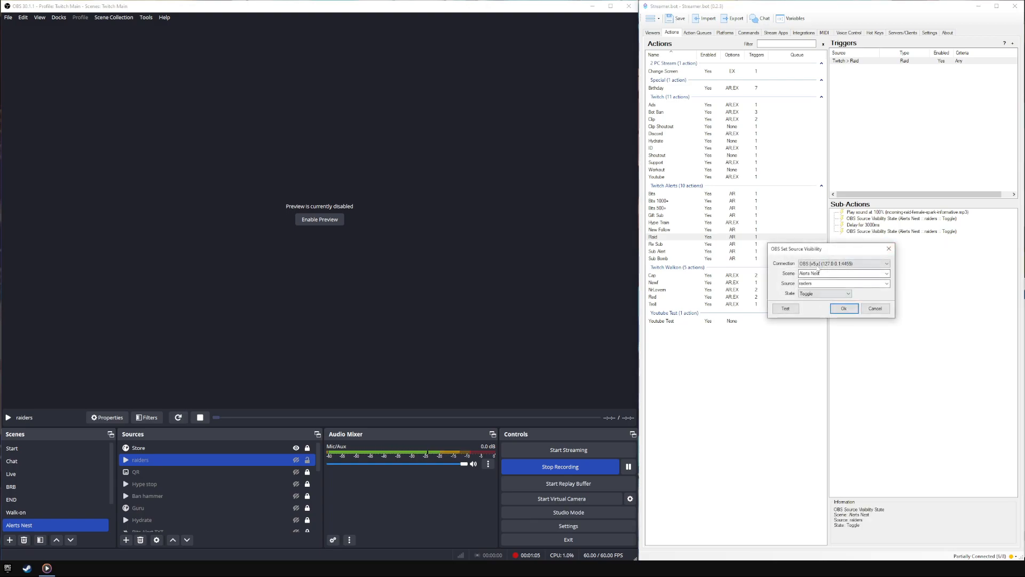
{"action": "left_click", "coordinate": [844, 309]}
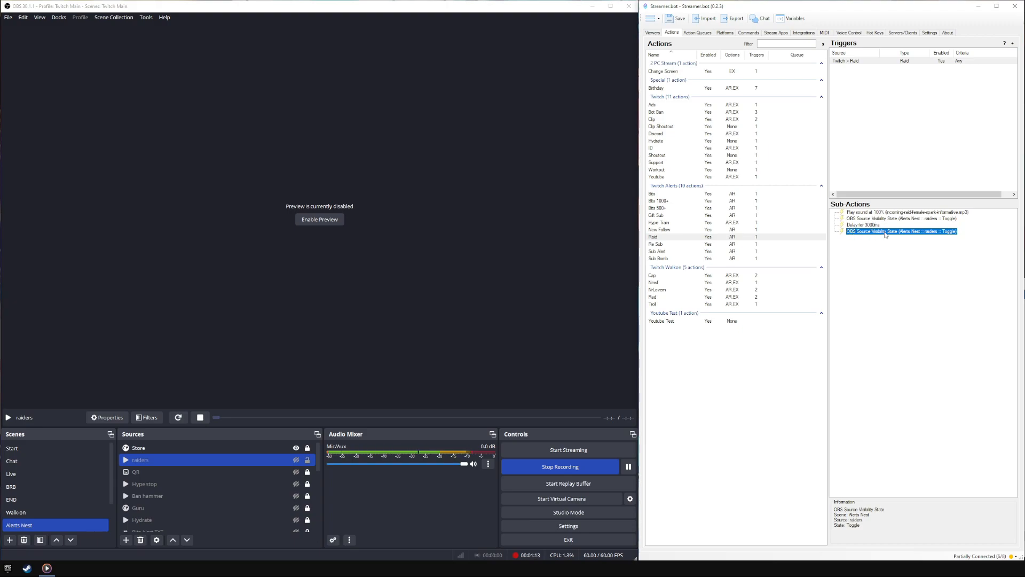
{"action": "left_click", "coordinate": [882, 286]}
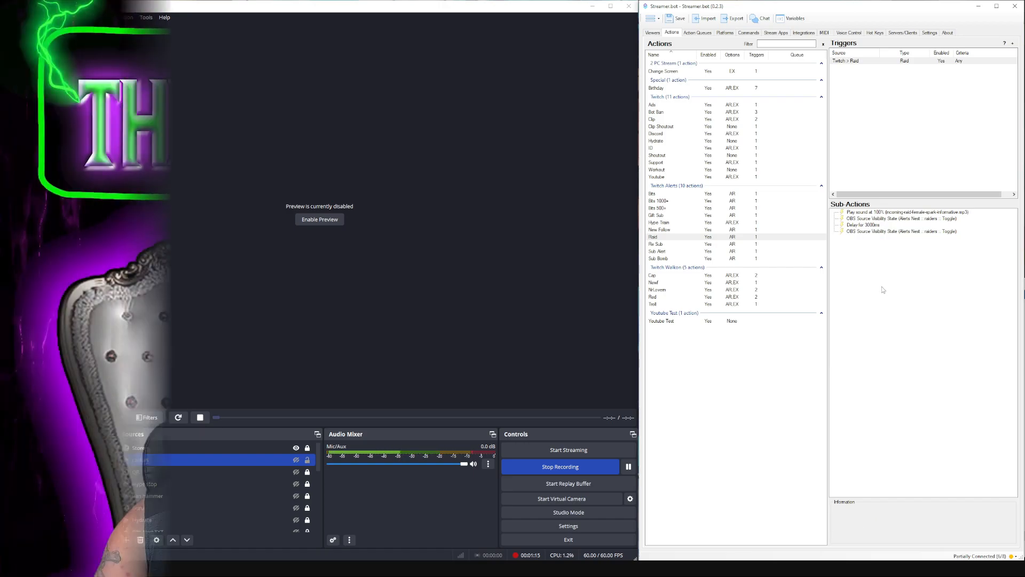